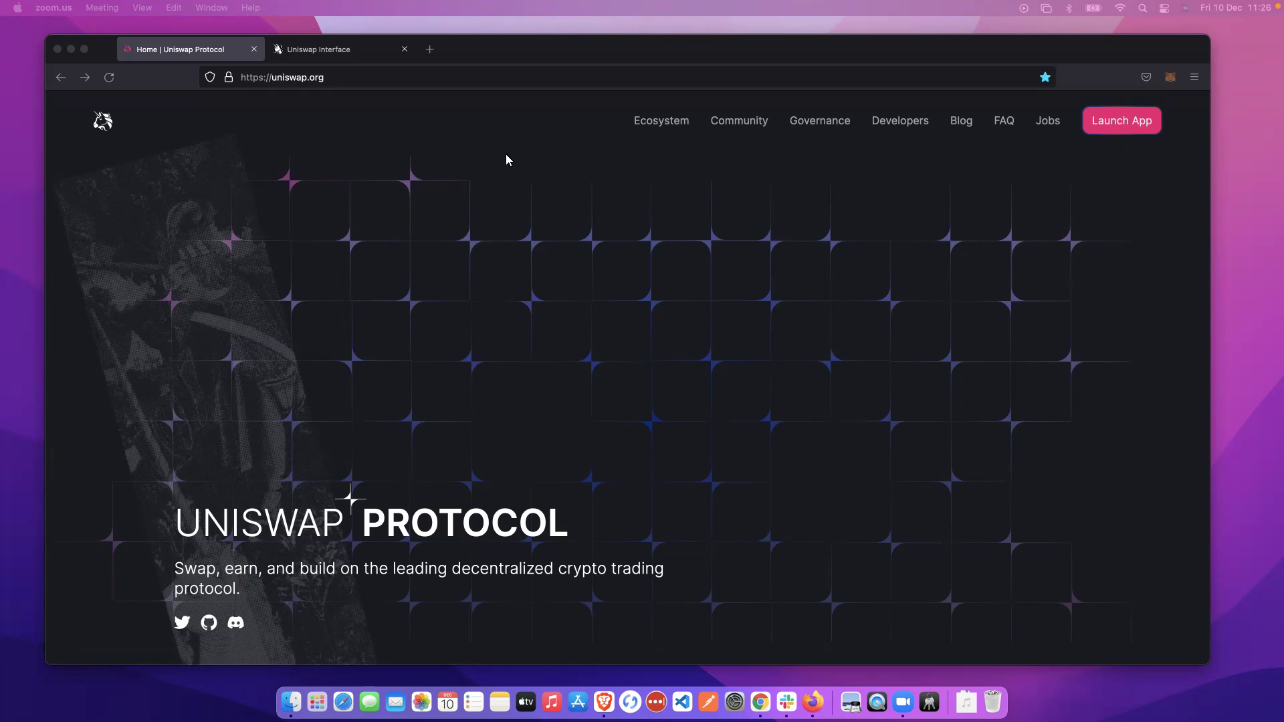
Enter 0.001 ETH for about 4.34 DAI on Uniswap and bring up the swap summary
{"action": "left_click", "coordinate": [346, 51]}
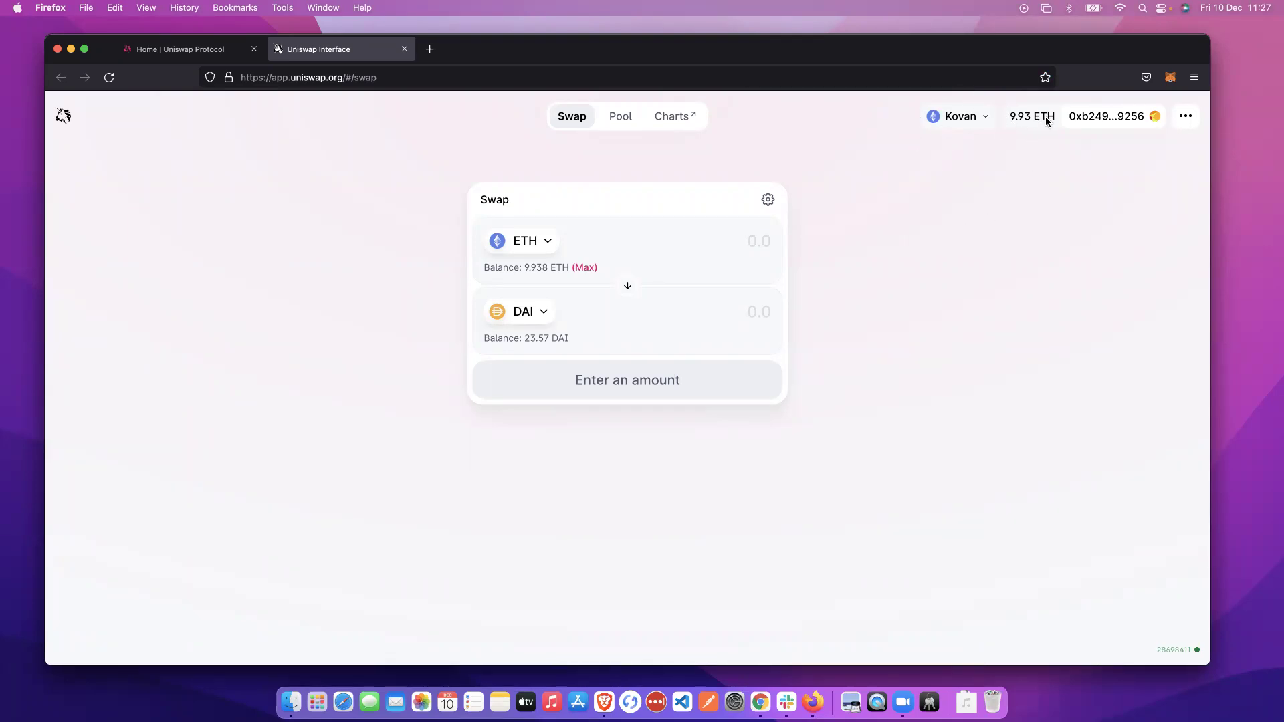
{"action": "left_click", "coordinate": [757, 241]}
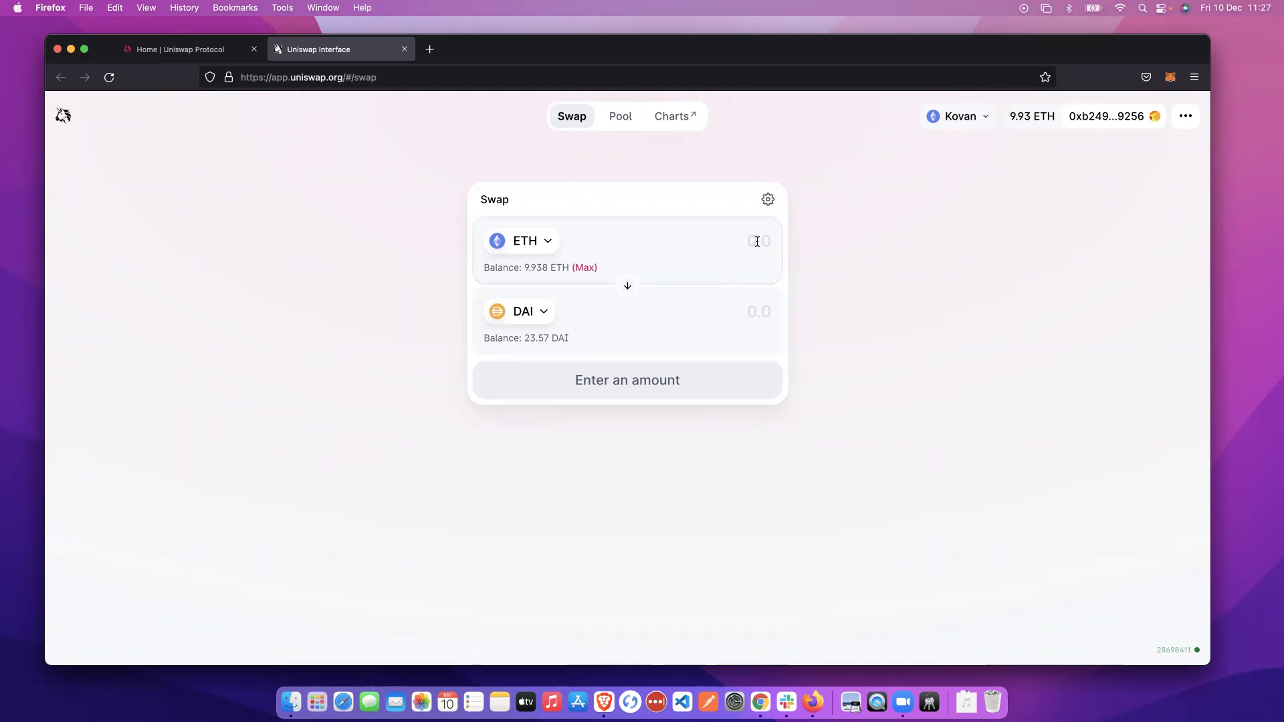
{"action": "type", "text": "0.00"}
{"action": "type", "text": "1"}
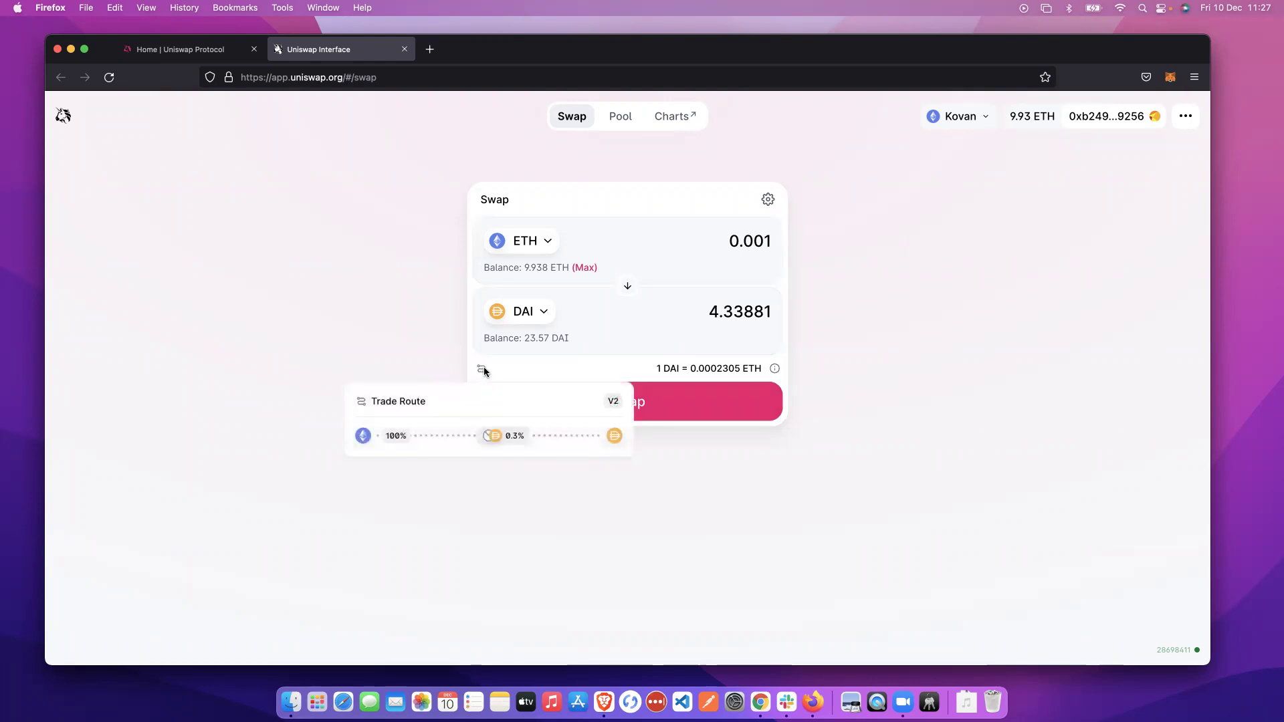
{"action": "left_click", "coordinate": [654, 413]}
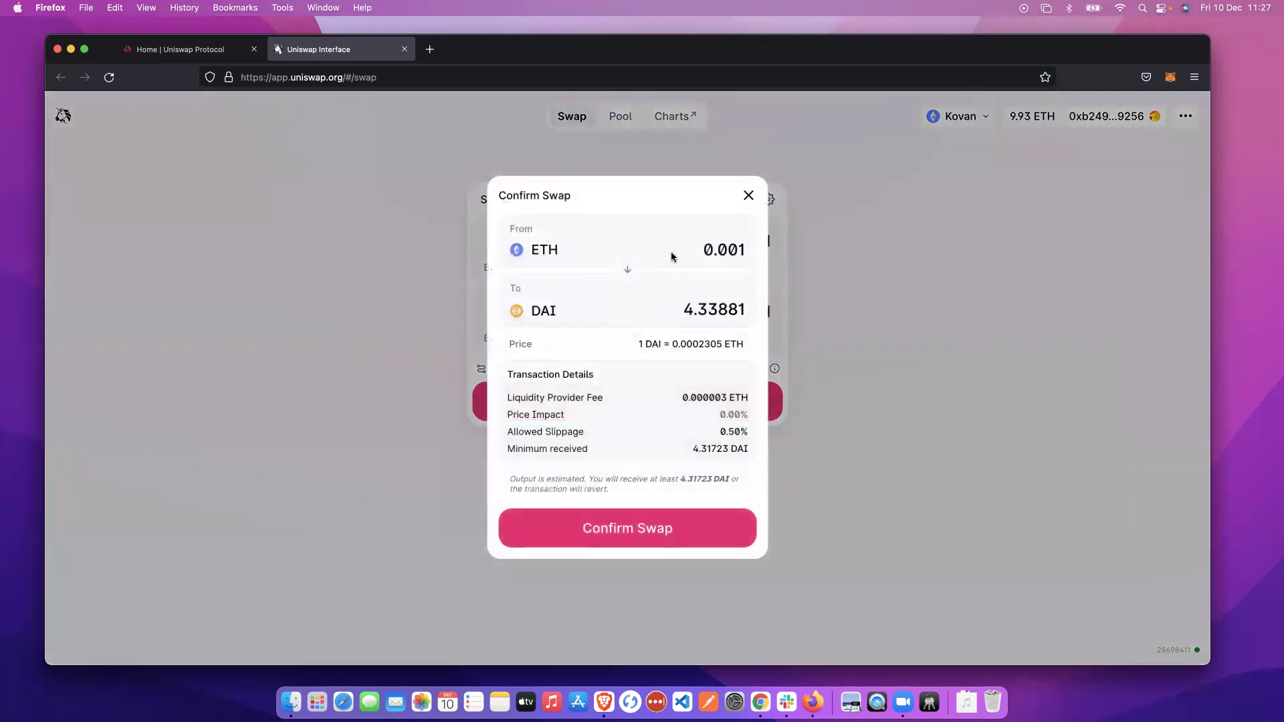
Send the swap to MetaMask and show its hex then decoded transaction data in an enlarged window
{"action": "left_click", "coordinate": [642, 537]}
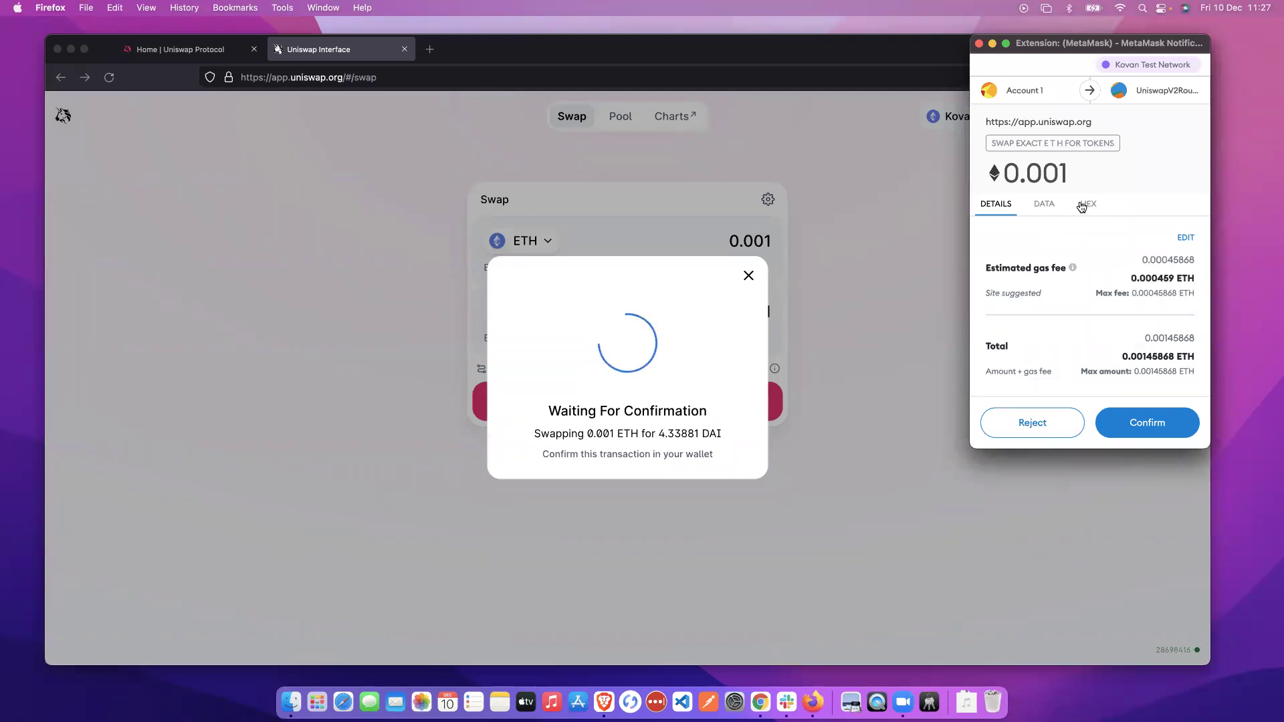
{"action": "left_click", "coordinate": [1088, 205]}
{"action": "scroll", "coordinate": [1078, 340], "scroll_direction": "down", "scroll_amount": 2}
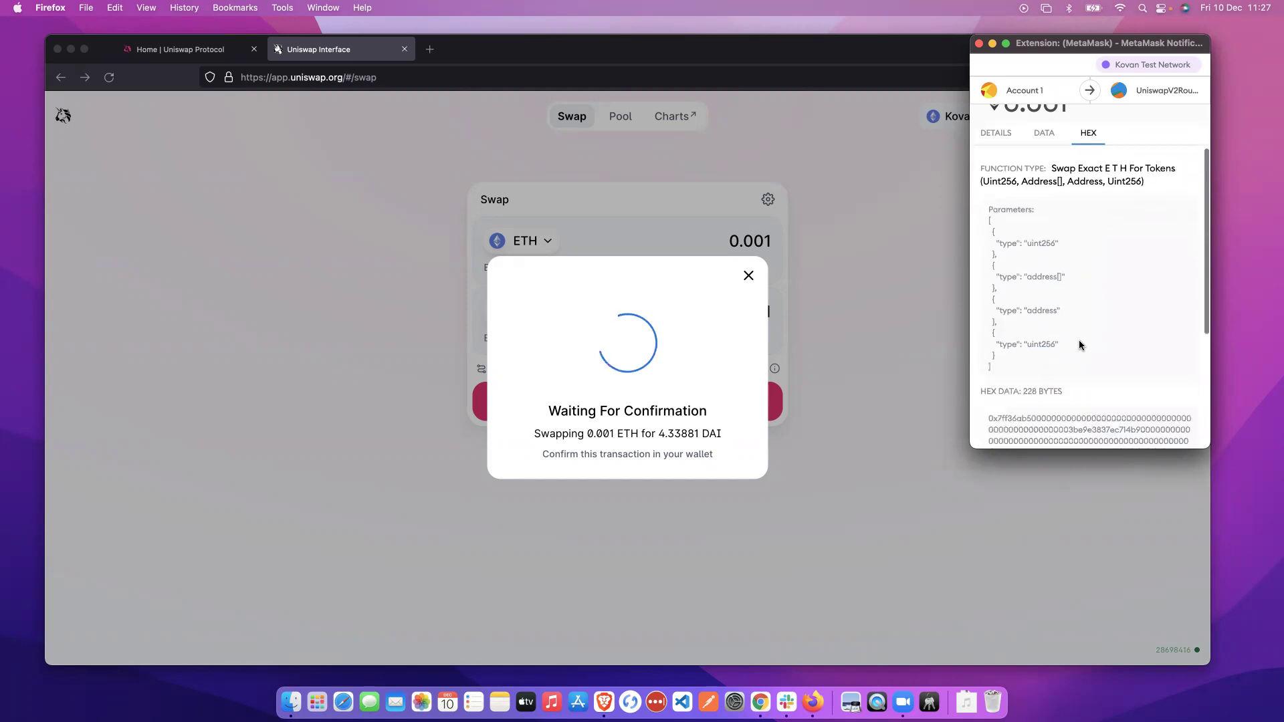
{"action": "scroll", "coordinate": [1078, 341], "scroll_direction": "down", "scroll_amount": 2}
{"action": "scroll", "coordinate": [1078, 340], "scroll_direction": "down", "scroll_amount": 2}
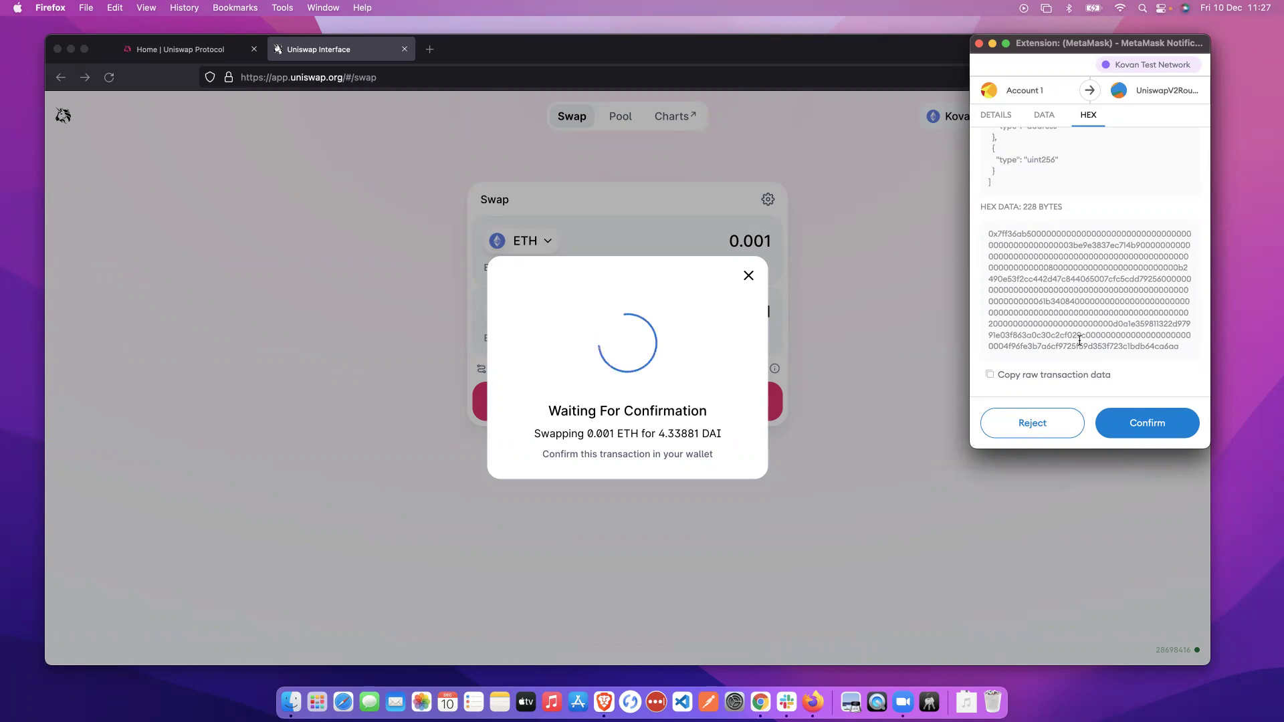
{"action": "scroll", "coordinate": [1078, 339], "scroll_direction": "up", "scroll_amount": 2}
{"action": "scroll", "coordinate": [1079, 340], "scroll_direction": "up", "scroll_amount": 2}
{"action": "scroll", "coordinate": [1078, 340], "scroll_direction": "up", "scroll_amount": 2}
{"action": "scroll", "coordinate": [1043, 195], "scroll_direction": "up", "scroll_amount": 1}
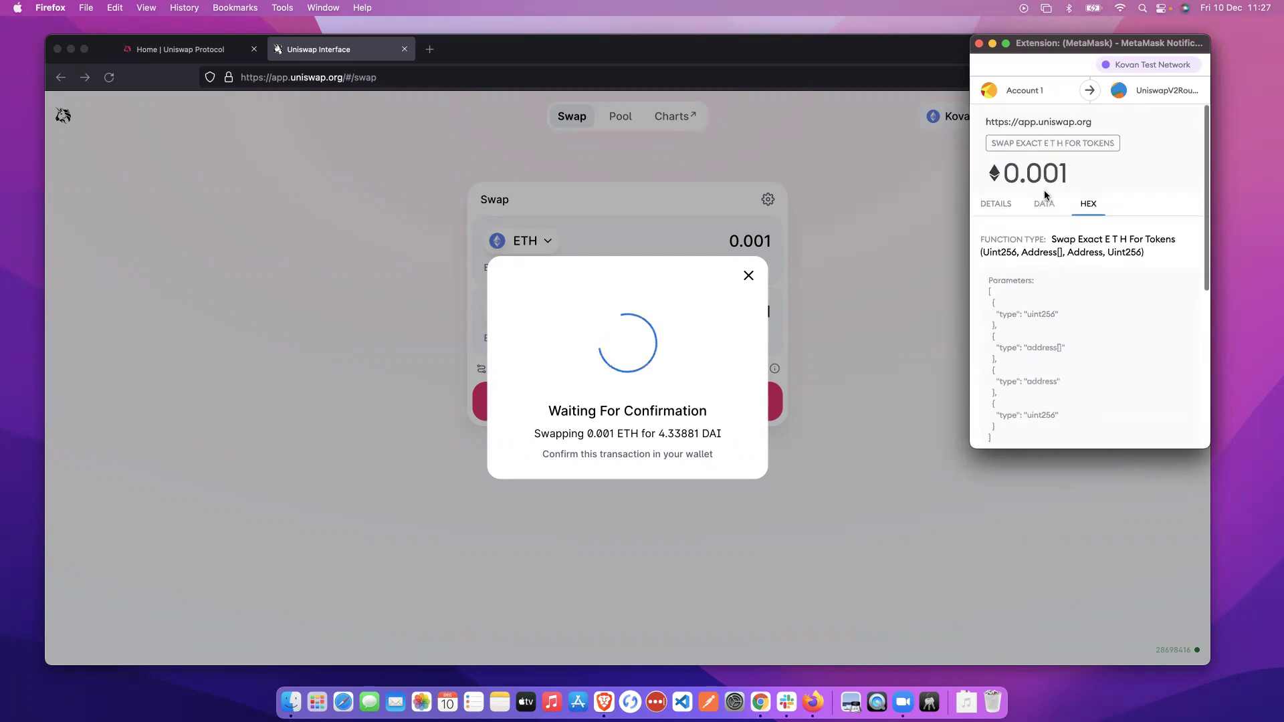
{"action": "left_click", "coordinate": [1043, 203]}
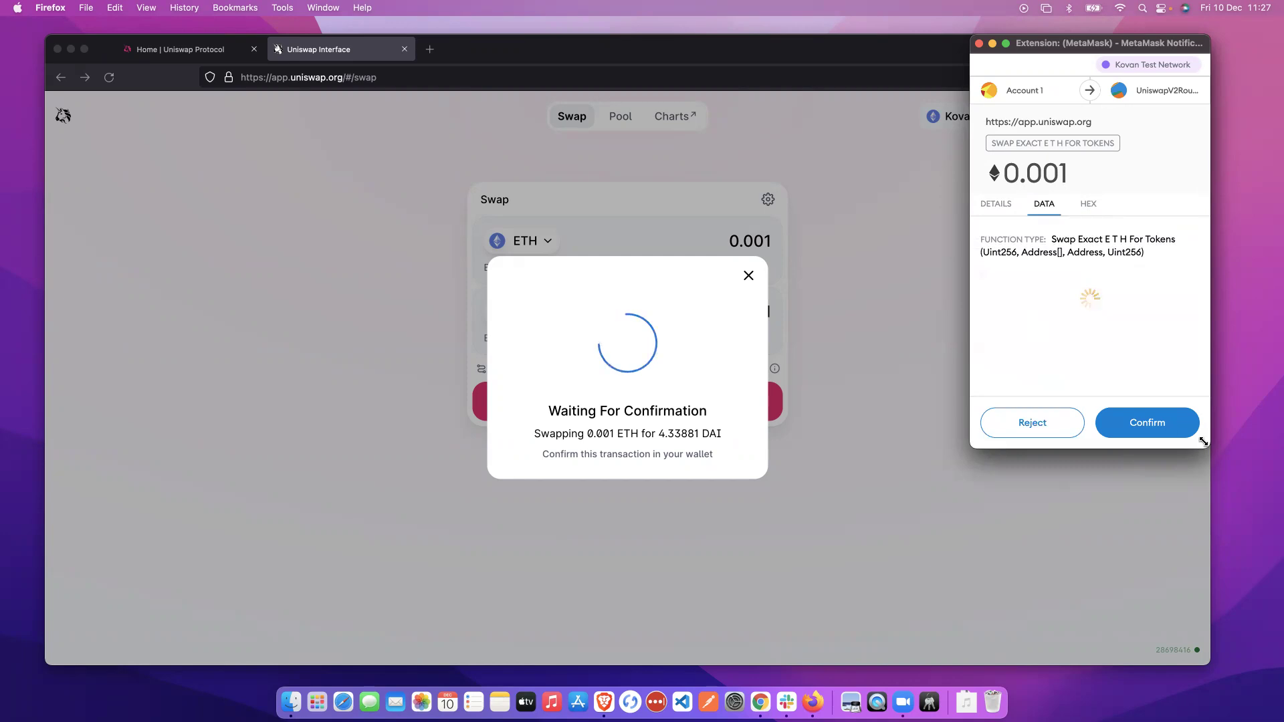
{"action": "left_click_drag", "start_coordinate": [1203, 442], "coordinate": [1209, 573]}
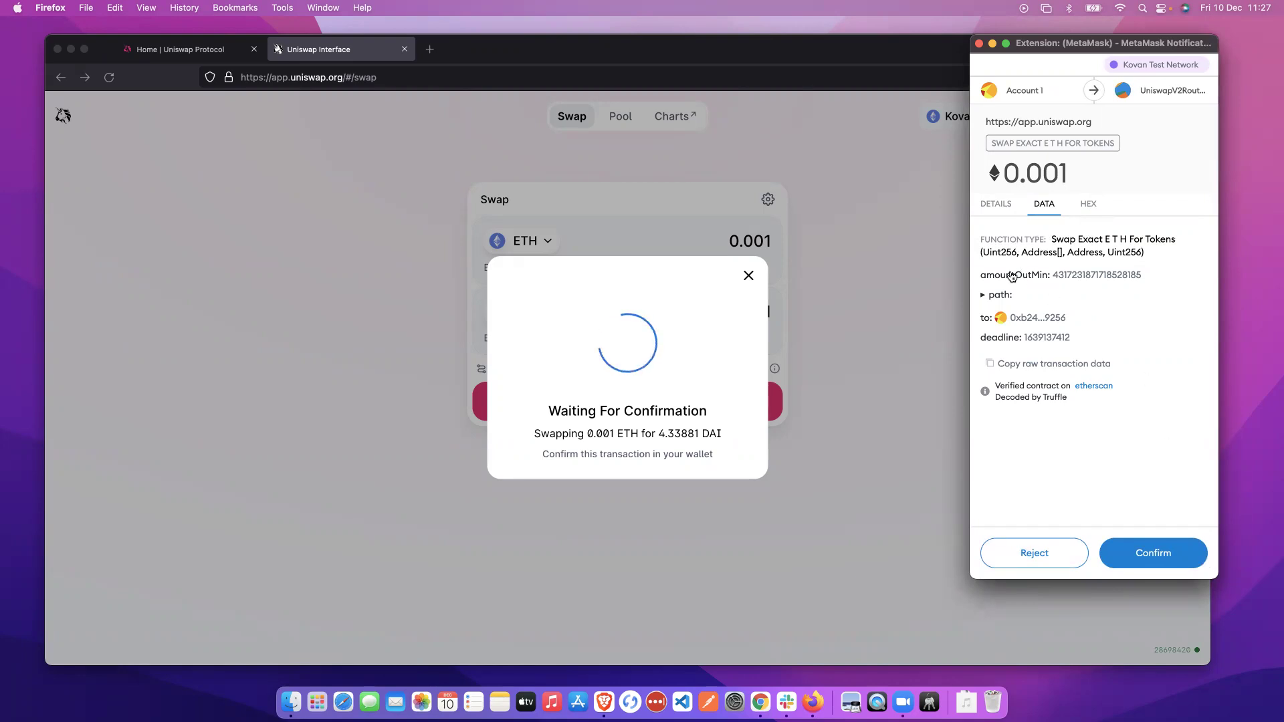
Expand the Wrapped Ether to Dai path and view the UniswapV2Router recipient's contract details
{"action": "left_click", "coordinate": [985, 295]}
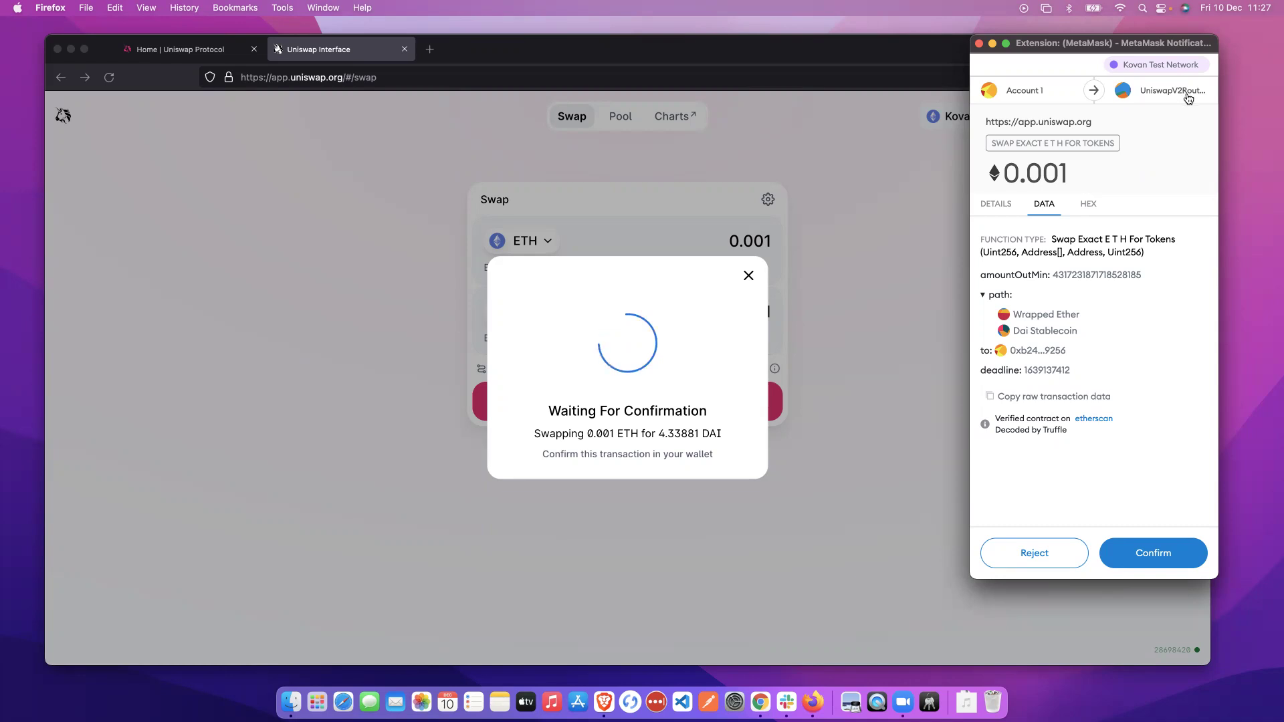
{"action": "left_click", "coordinate": [1159, 91]}
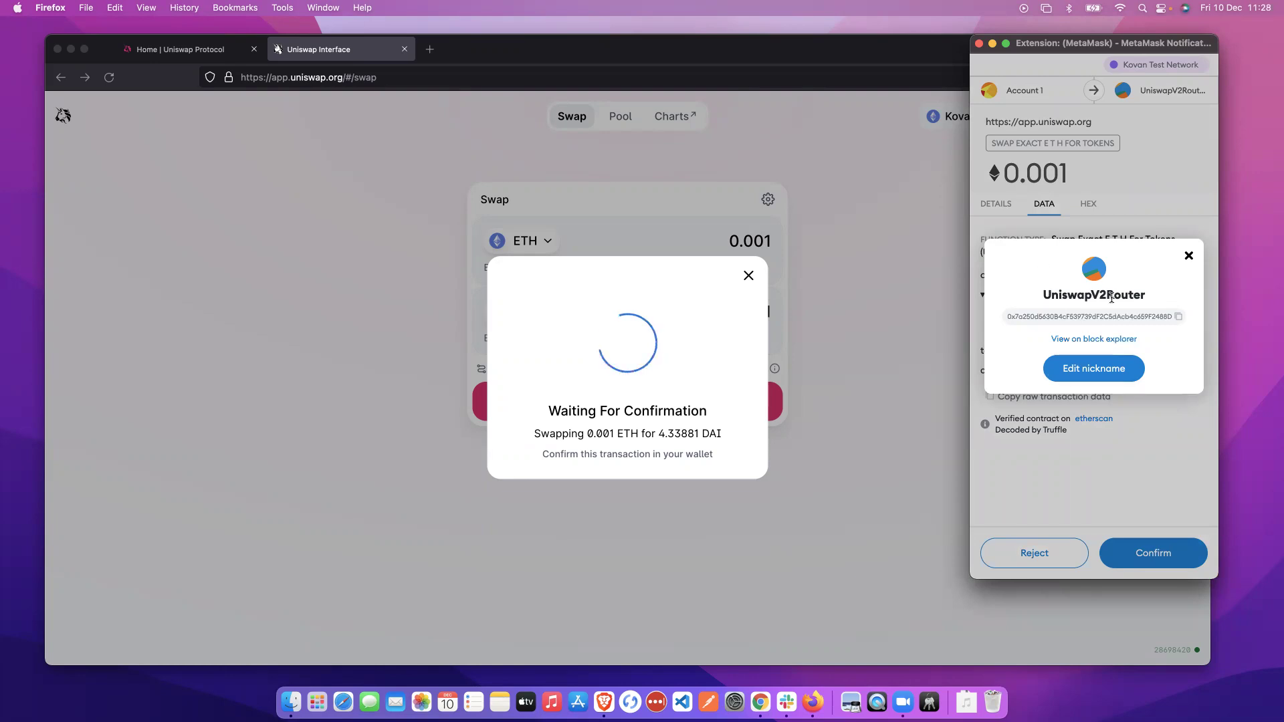
{"action": "left_click", "coordinate": [1092, 369]}
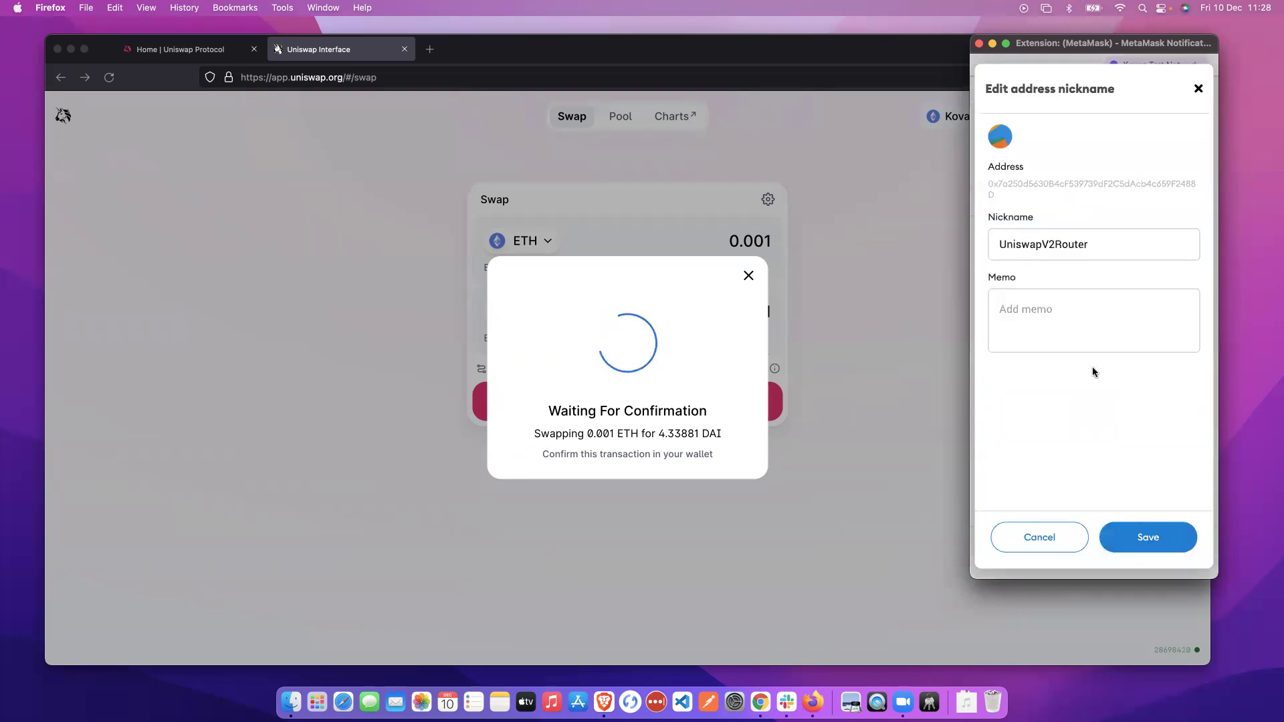
{"action": "left_click", "coordinate": [1061, 540]}
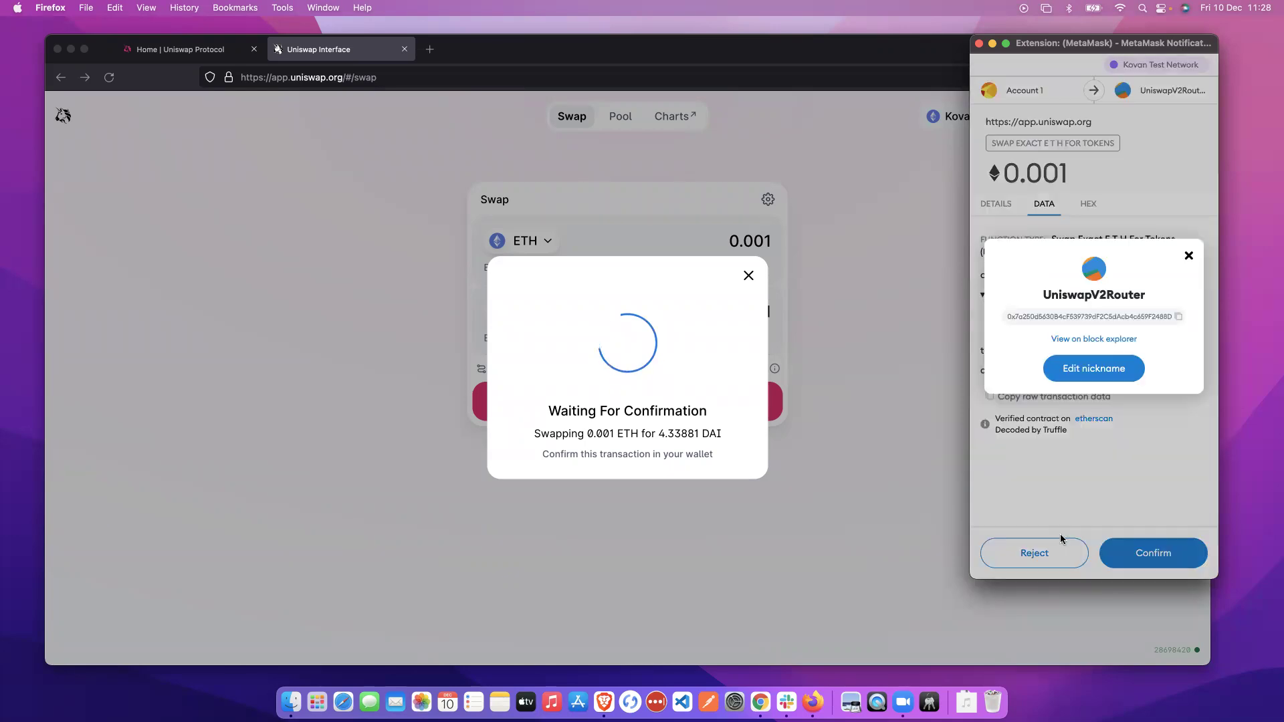
Check the UniswapV2Router on Etherscan, then confirm the pending swap in MetaMask
{"action": "left_click", "coordinate": [1076, 340]}
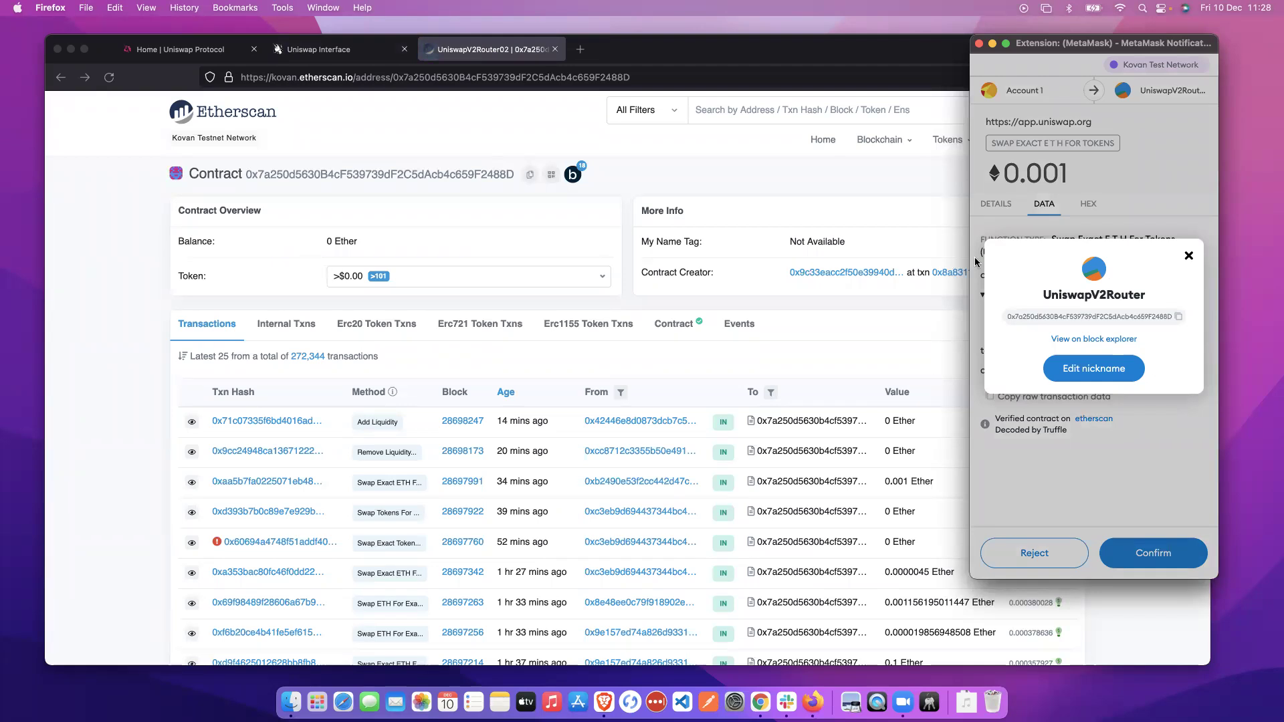
{"action": "left_click", "coordinate": [1189, 256]}
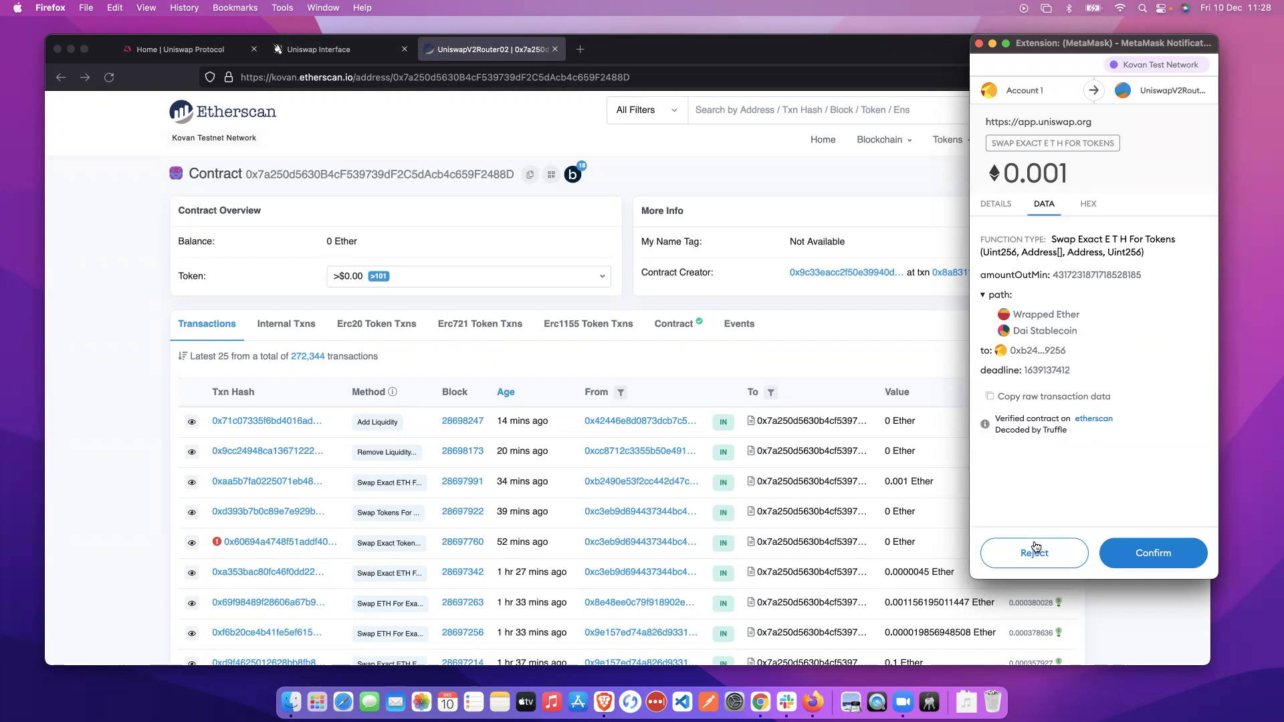
{"action": "left_click", "coordinate": [1155, 554]}
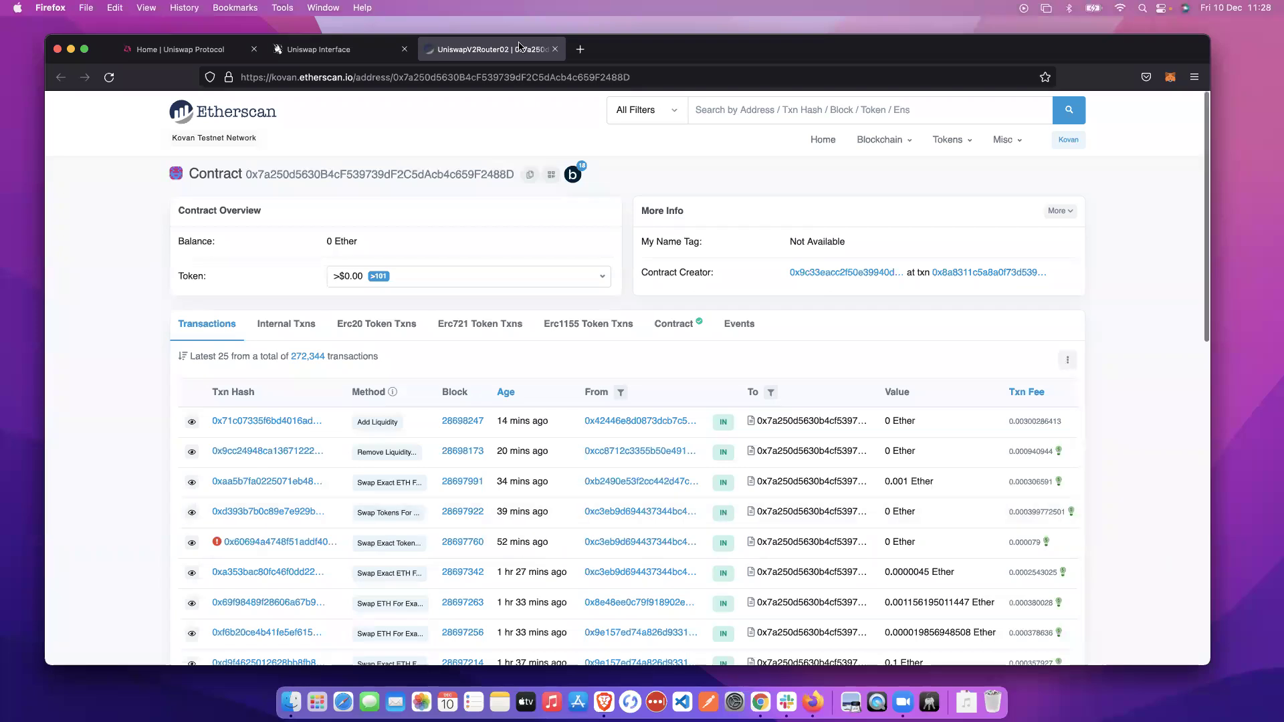
{"action": "left_click", "coordinate": [552, 51]}
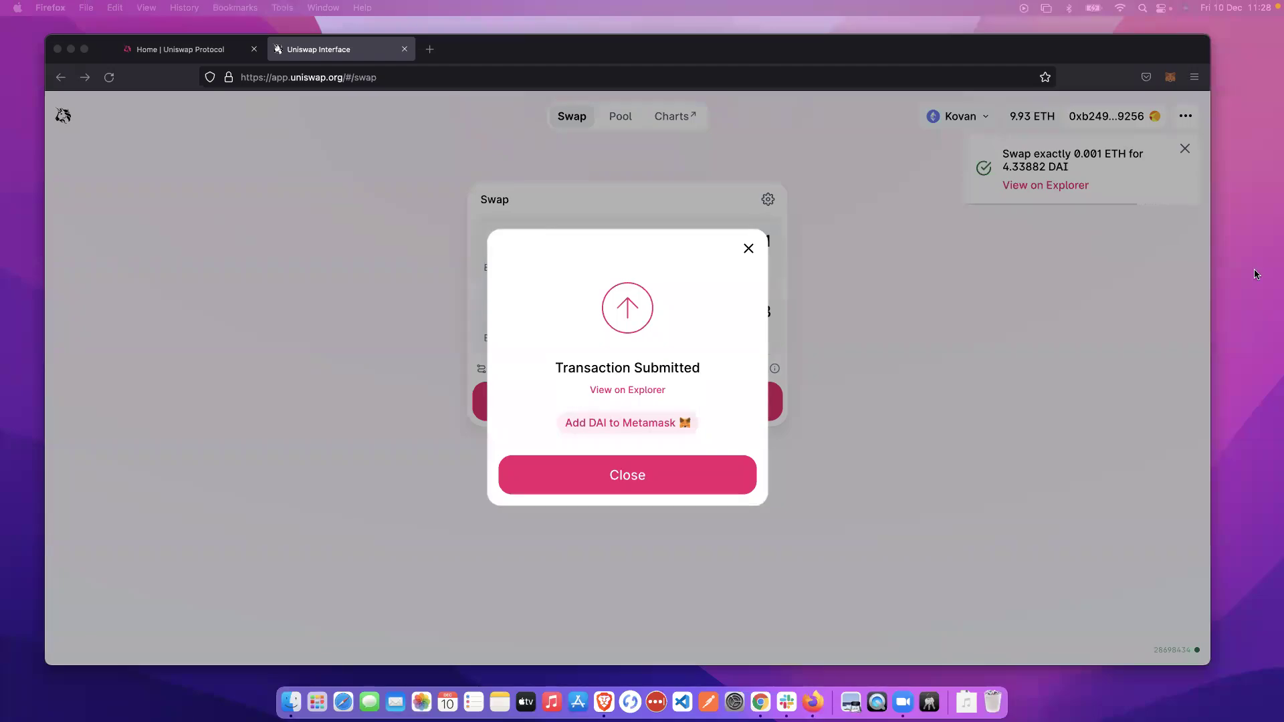
Dismiss the submitted notice and view the latest swap's details from MetaMask Activity
{"action": "left_click", "coordinate": [613, 486]}
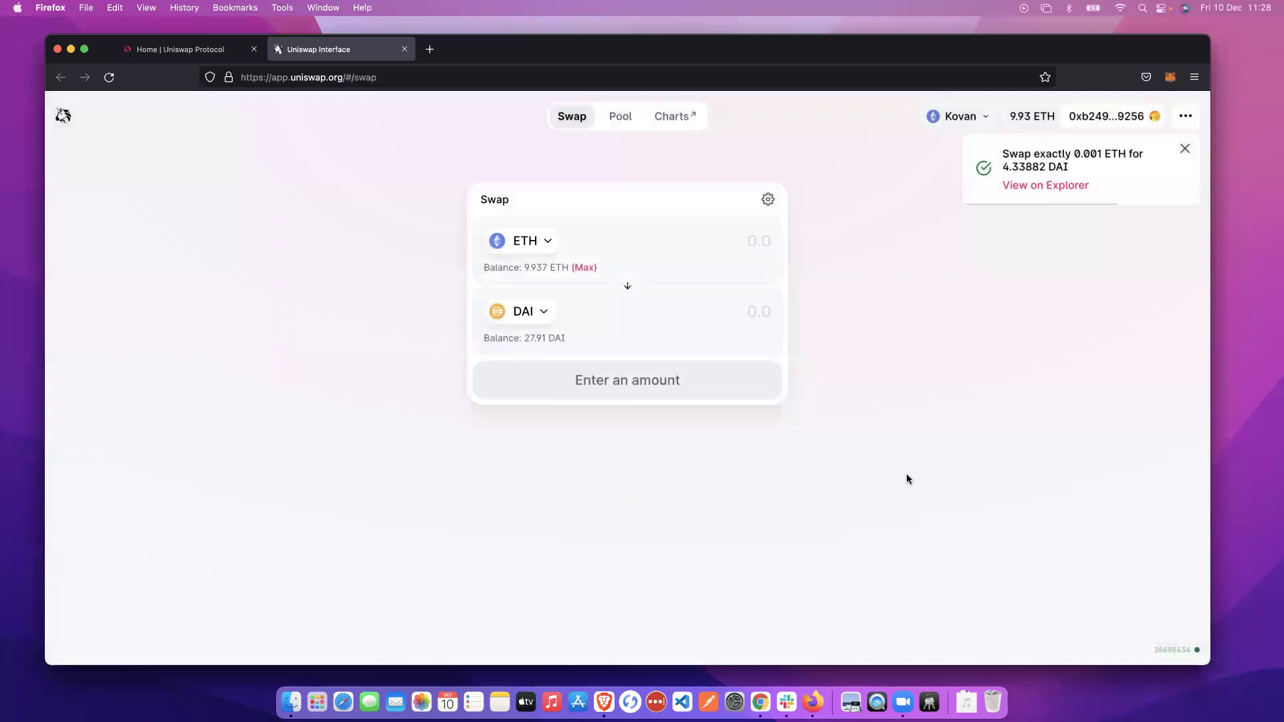
{"action": "left_click", "coordinate": [1168, 78]}
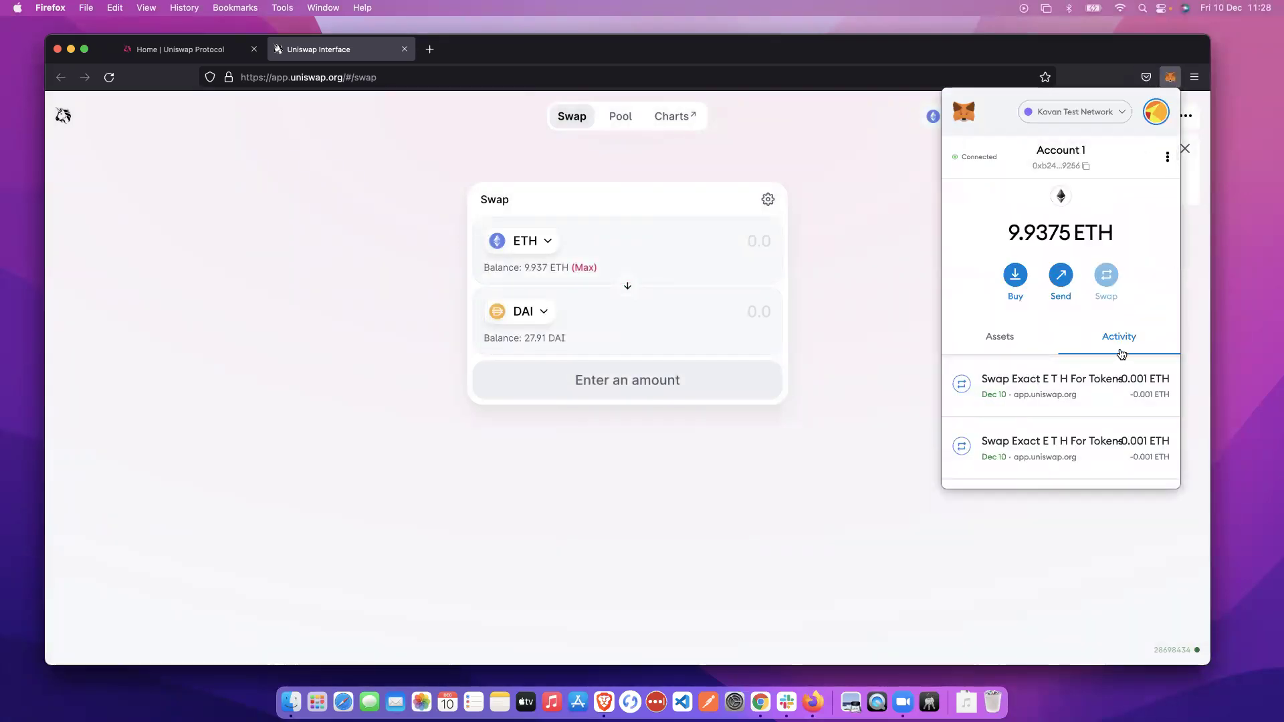
{"action": "left_click", "coordinate": [1061, 384]}
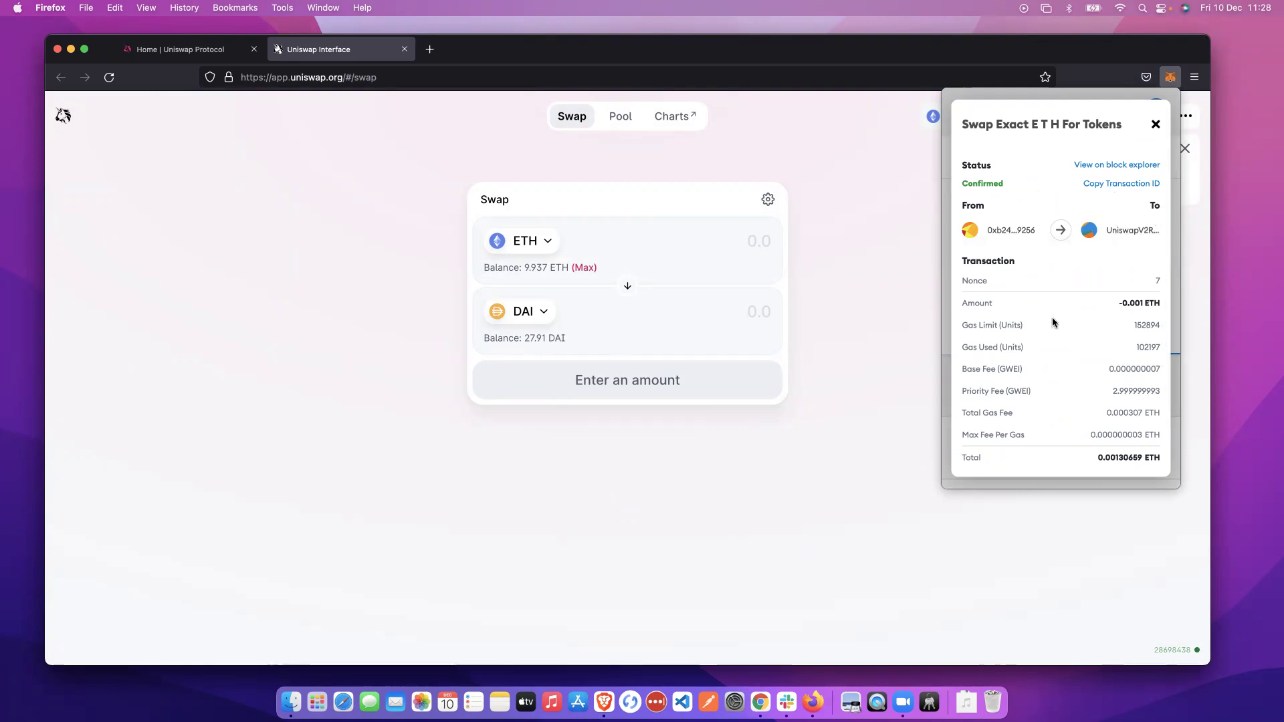
{"action": "scroll", "coordinate": [1054, 341], "scroll_direction": "down", "scroll_amount": 3}
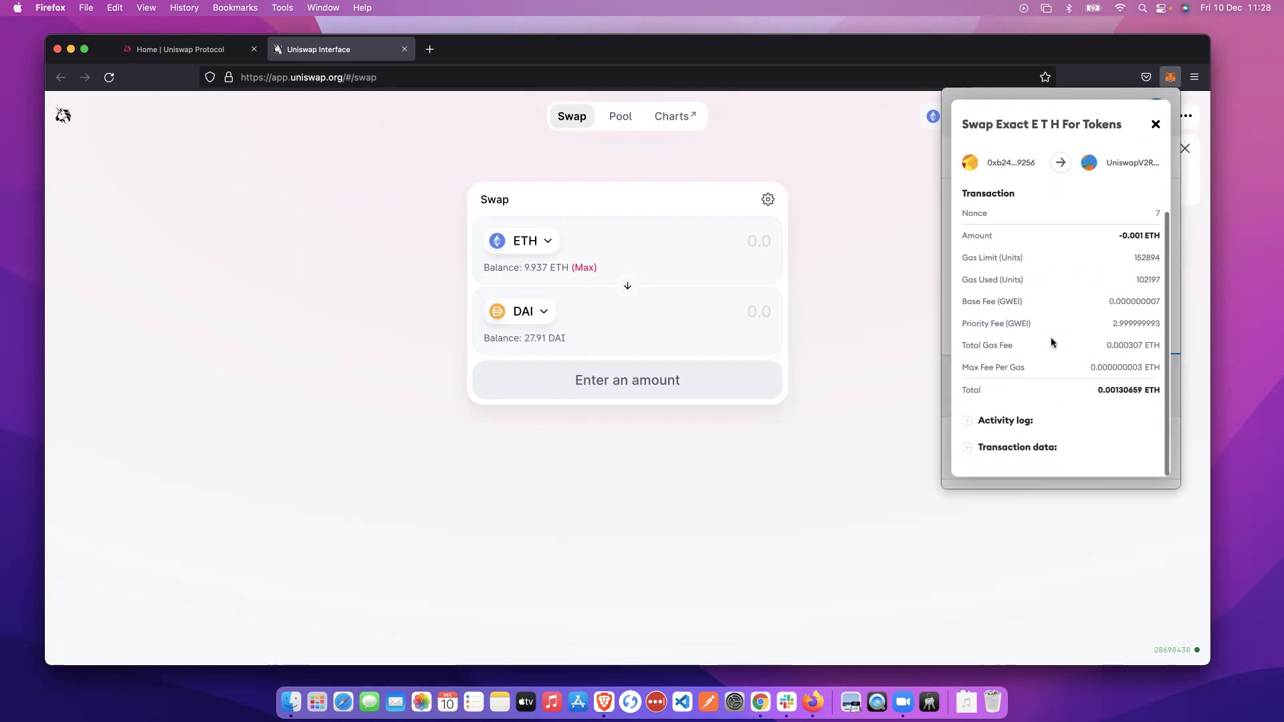
Expand the decoded transaction data and Wrapped Ether to Dai path, then return to the activity list
{"action": "left_click", "coordinate": [969, 452]}
{"action": "scroll", "coordinate": [1040, 410], "scroll_direction": "down", "scroll_amount": 3}
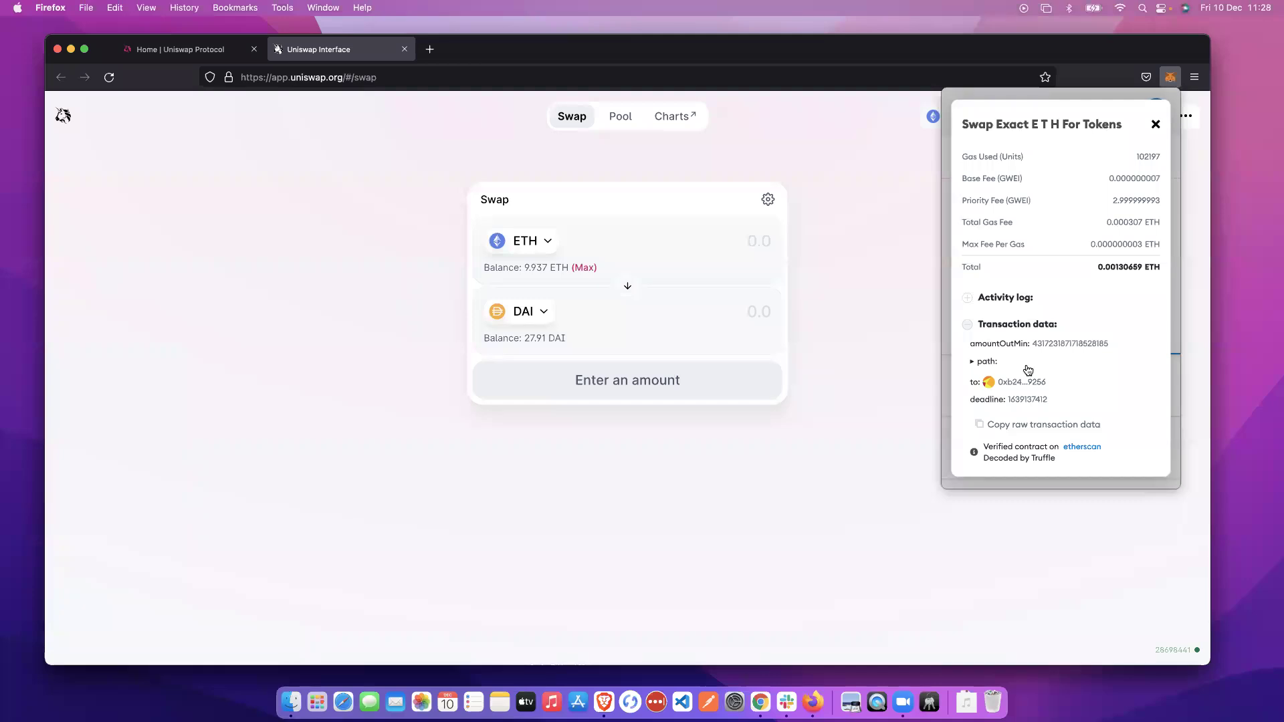
{"action": "left_click", "coordinate": [971, 361]}
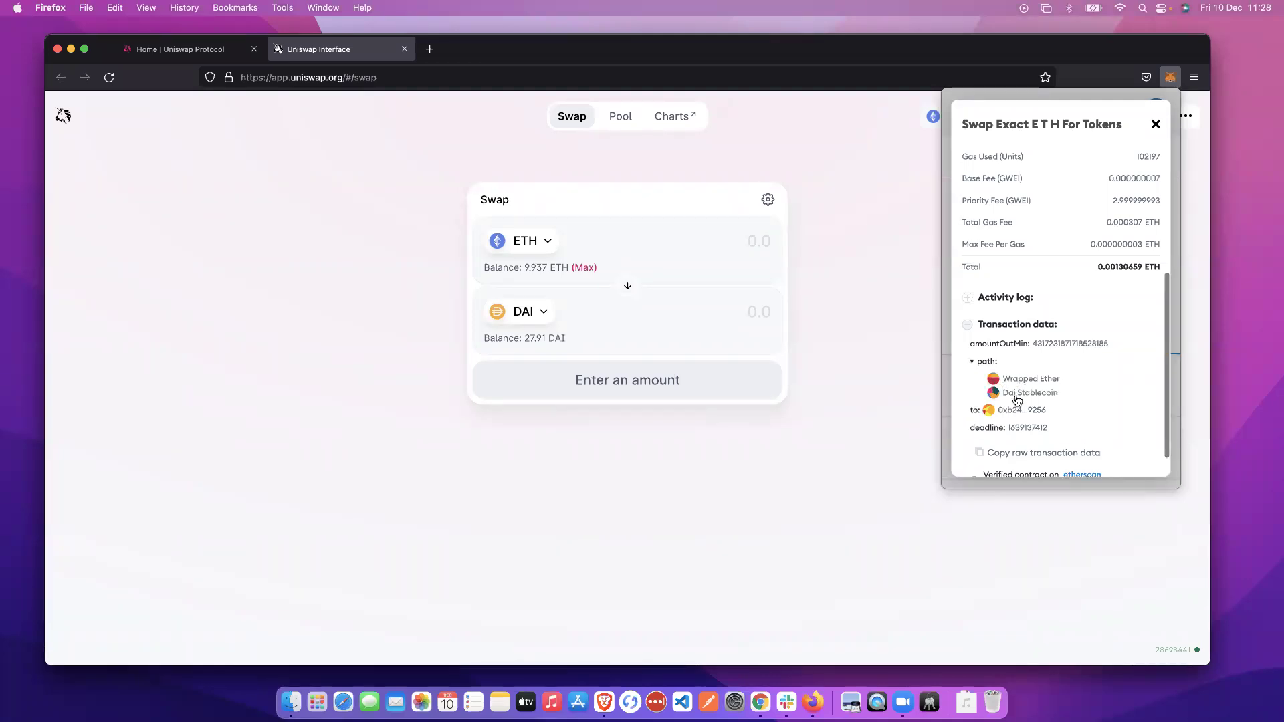
{"action": "scroll", "coordinate": [1025, 379], "scroll_direction": "down", "scroll_amount": 2}
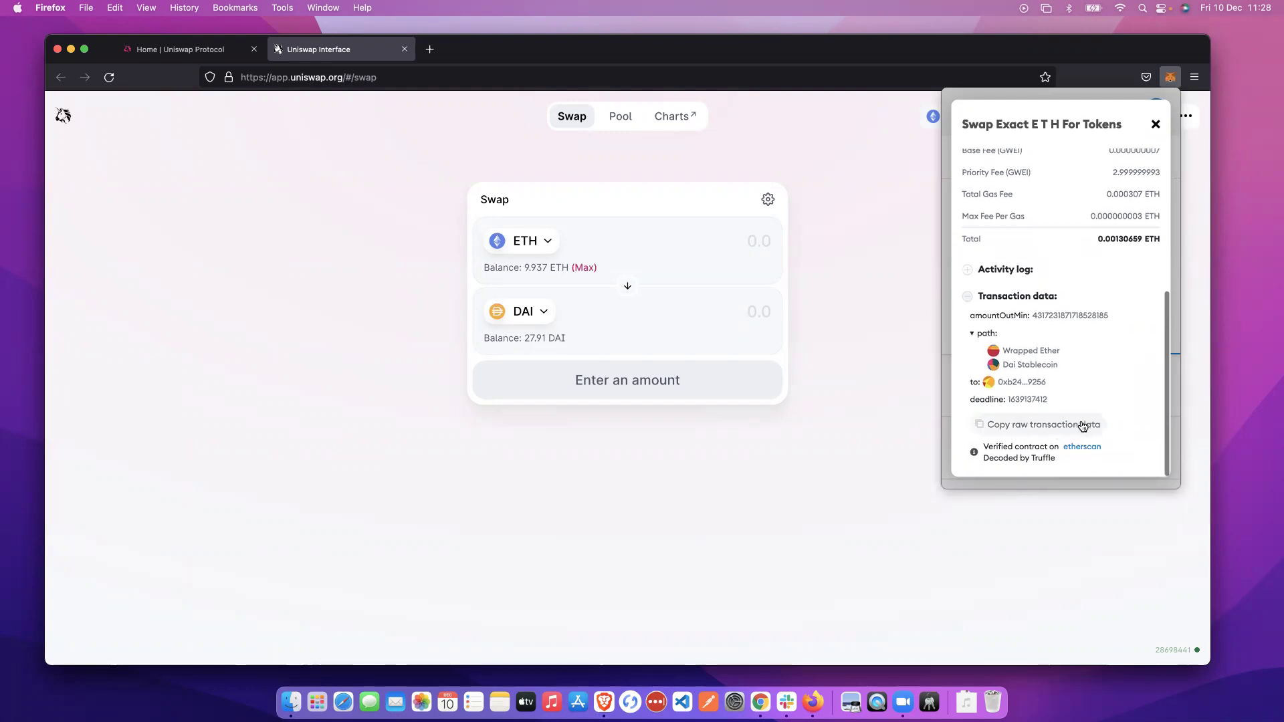
{"action": "scroll", "coordinate": [1047, 422], "scroll_direction": "up", "scroll_amount": 2}
{"action": "scroll", "coordinate": [1049, 421], "scroll_direction": "up", "scroll_amount": 3}
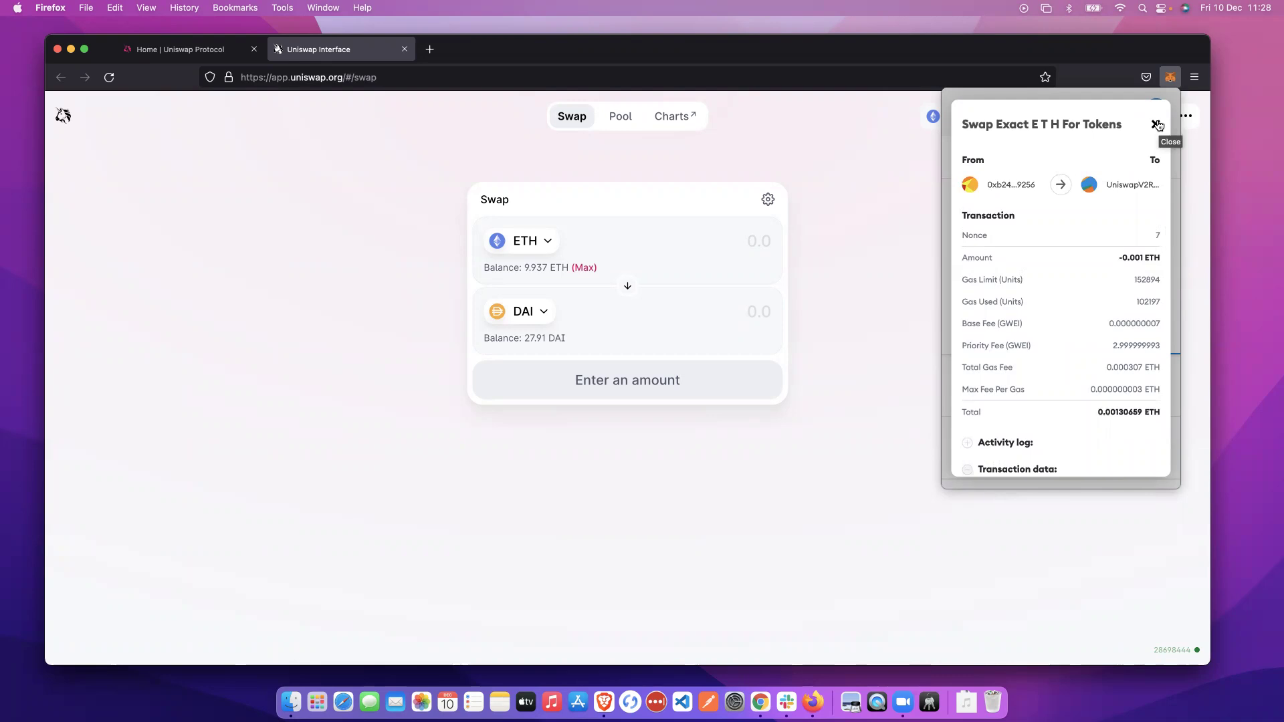
{"action": "left_click", "coordinate": [1157, 124]}
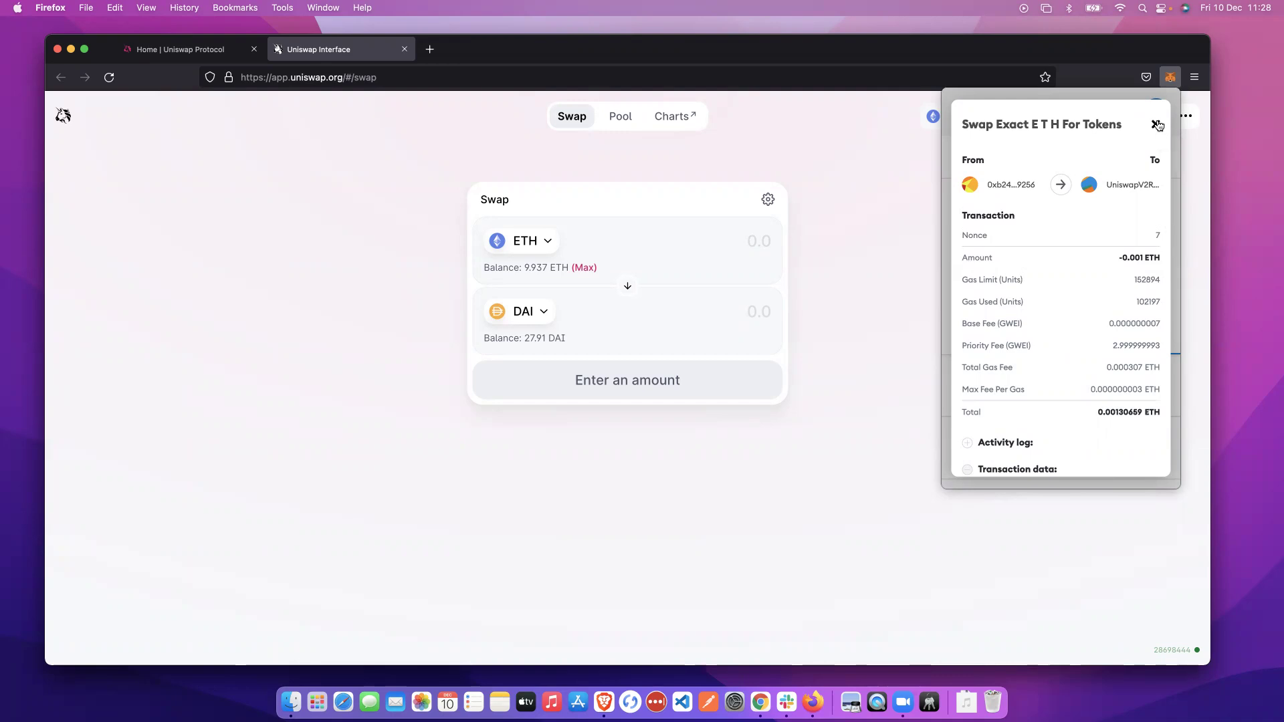